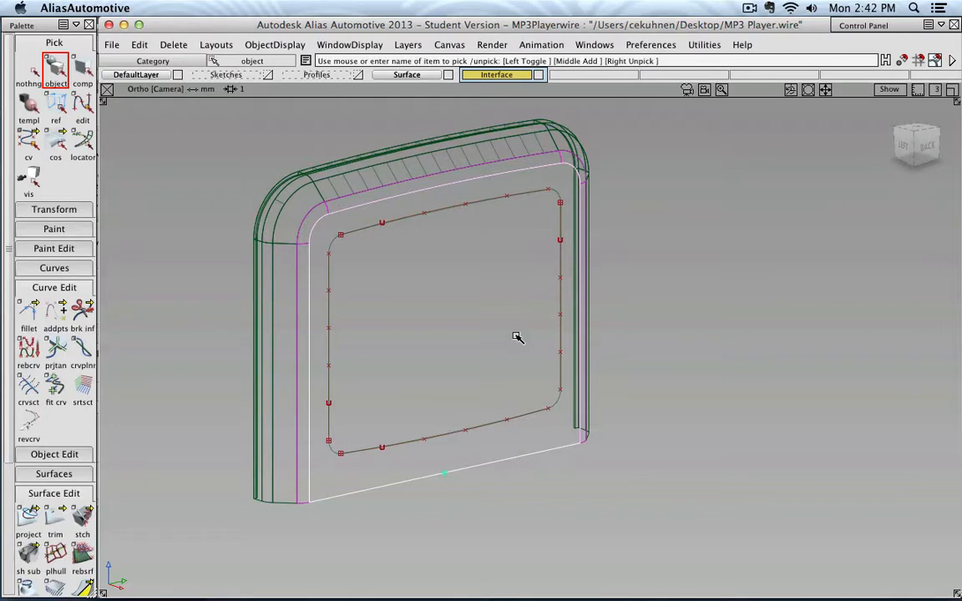
# Show the model straight on in the Back view, centred in the window
pyautogui.moveTo(655, 354)
pyautogui.keyDown('alt'); pyautogui.keyDown('shift'); pyautogui.mouseDown()
pyautogui.moveTo(619, 349)
pyautogui.moveTo(637, 355)
pyautogui.mouseUp(); pyautogui.keyUp('shift'); pyautogui.keyUp('alt')
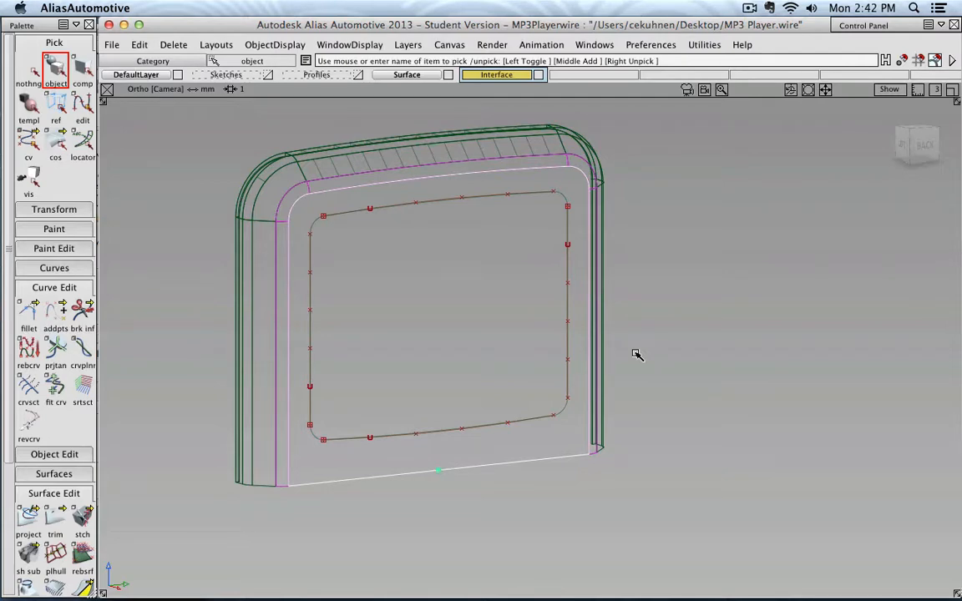
pyautogui.click(925, 144)
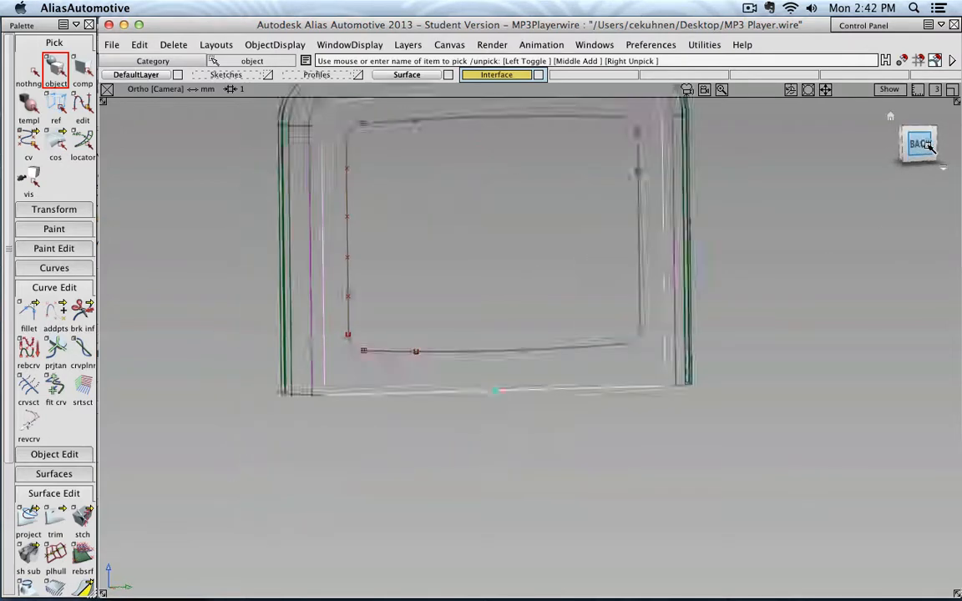
pyautogui.keyDown('alt'); pyautogui.keyDown('shift'); pyautogui.moveTo(715, 196); pyautogui.dragTo(731, 385, button='middle'); pyautogui.keyUp('shift'); pyautogui.keyUp('alt')
pyautogui.click(59, 287)
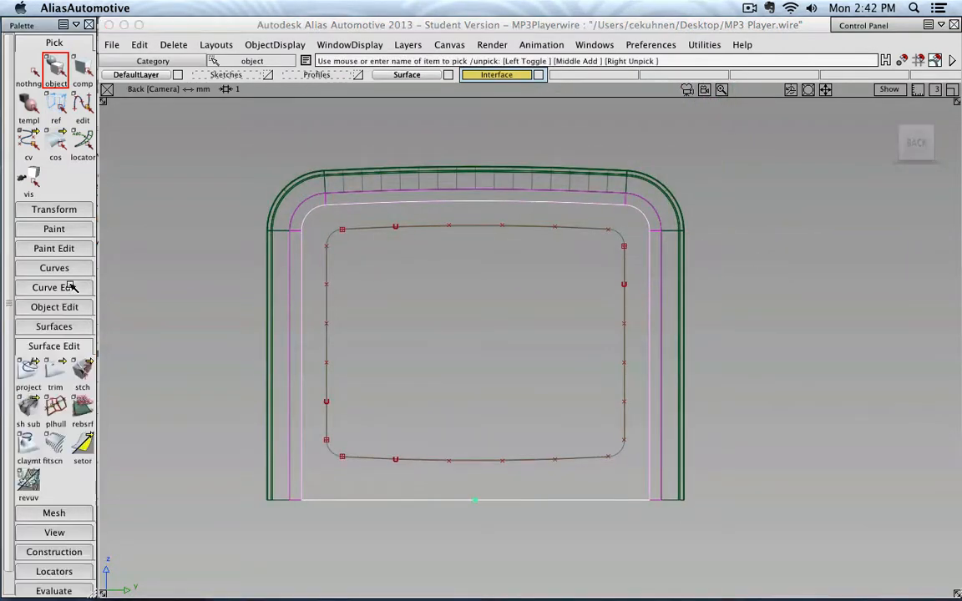
pyautogui.click(29, 376)
pyautogui.moveTo(22, 377); pyautogui.dragTo(93, 381)
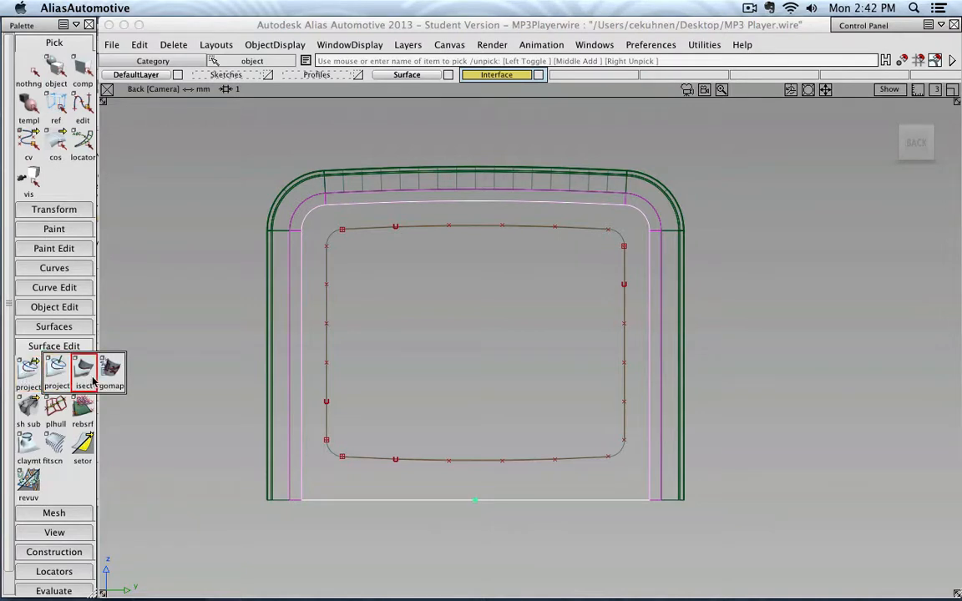
pyautogui.moveTo(93, 382); pyautogui.dragTo(87, 384)
pyautogui.moveTo(87, 384); pyautogui.dragTo(59, 385)
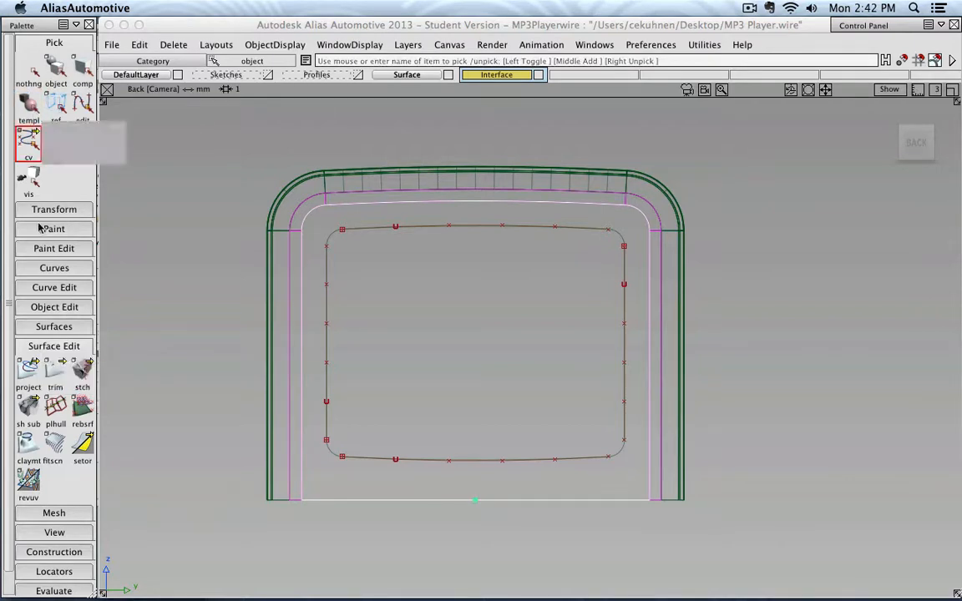
# Clear the current selection and start the Project tool with its options displayed
pyautogui.click(56, 68)
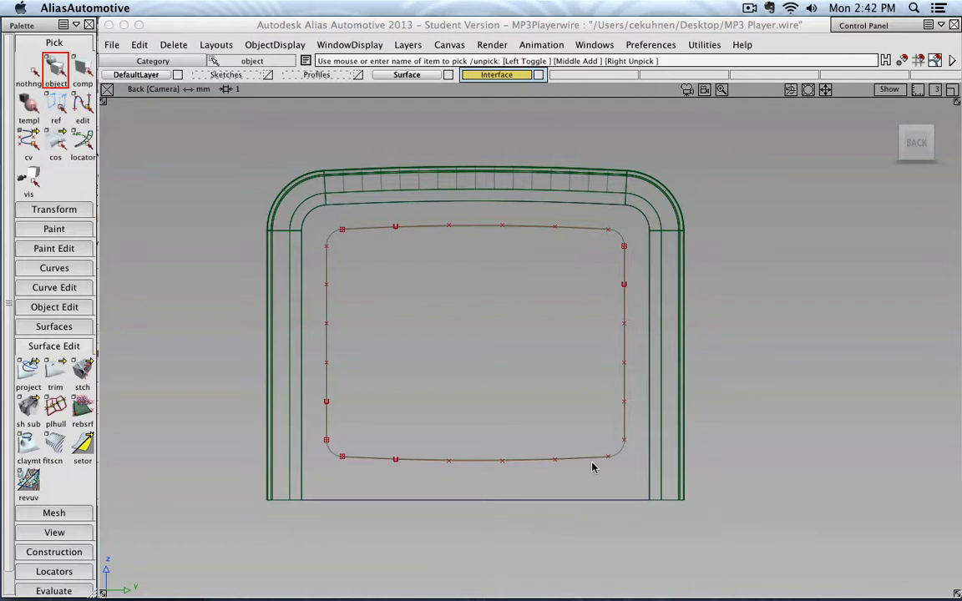
pyautogui.moveTo(916, 144)
pyautogui.click(26, 376)
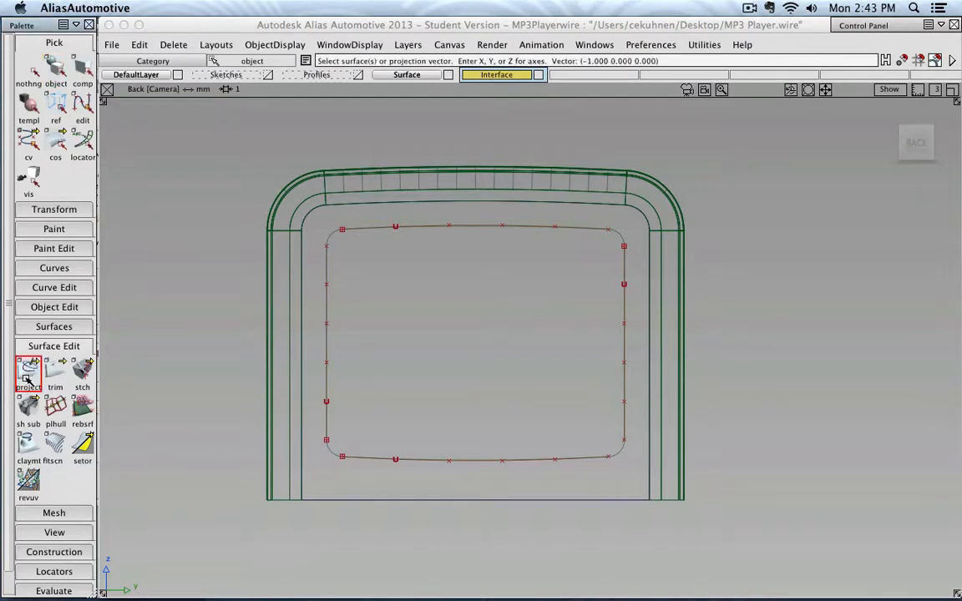
pyautogui.doubleClick(26, 379)
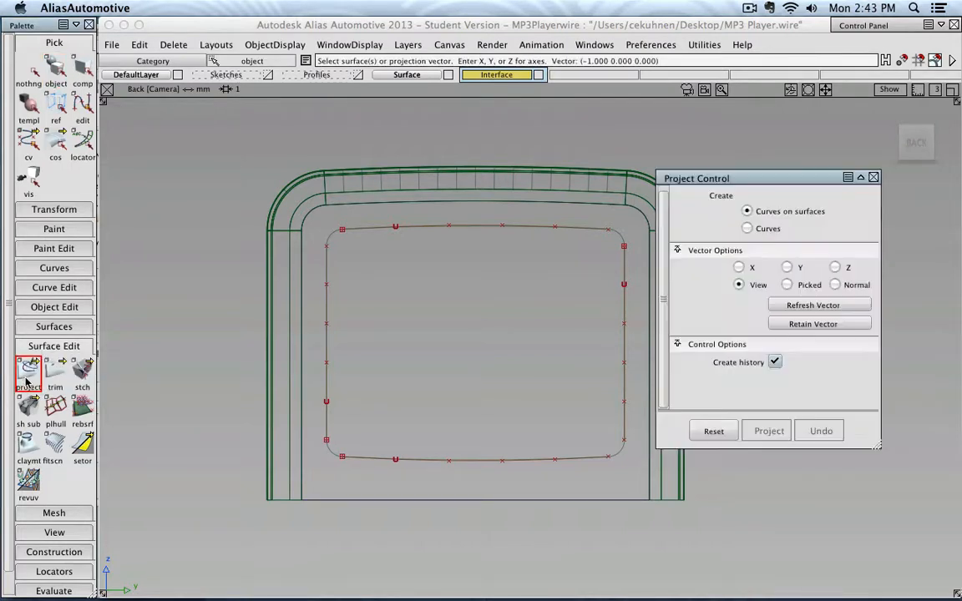
pyautogui.click(26, 378)
pyautogui.doubleClick(29, 382)
pyautogui.click(29, 382)
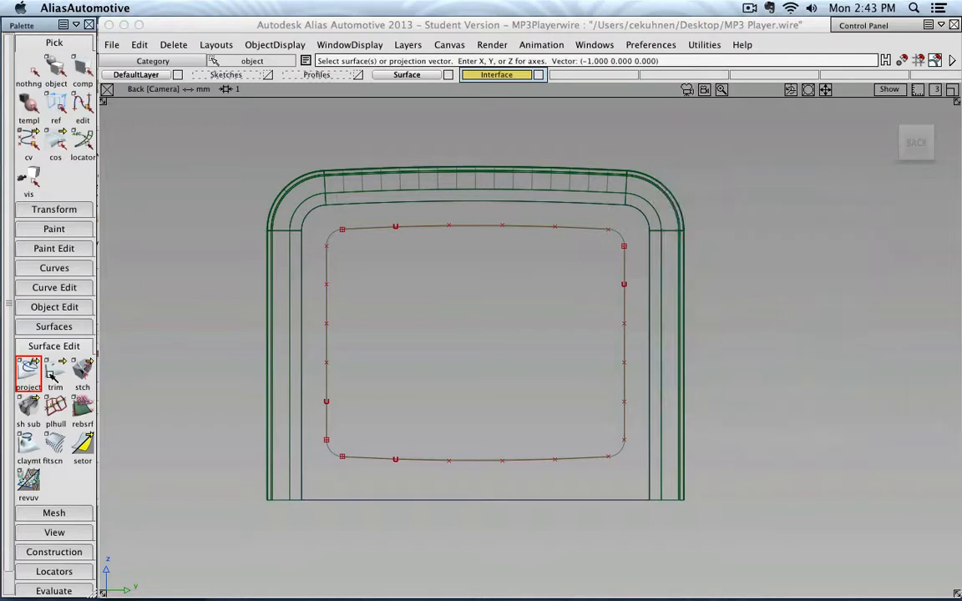
pyautogui.doubleClick(29, 380)
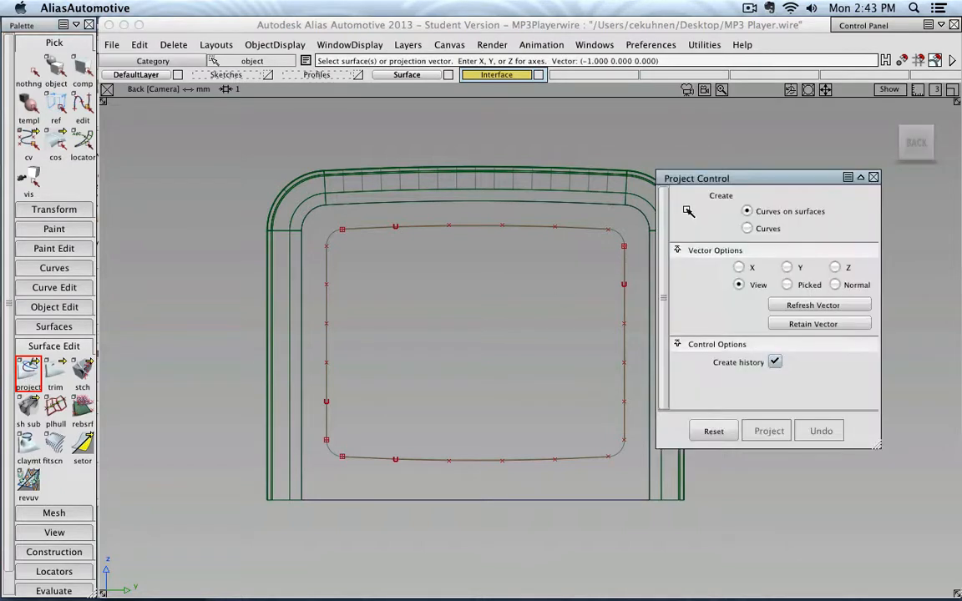
pyautogui.moveTo(728, 178); pyautogui.dragTo(741, 114)
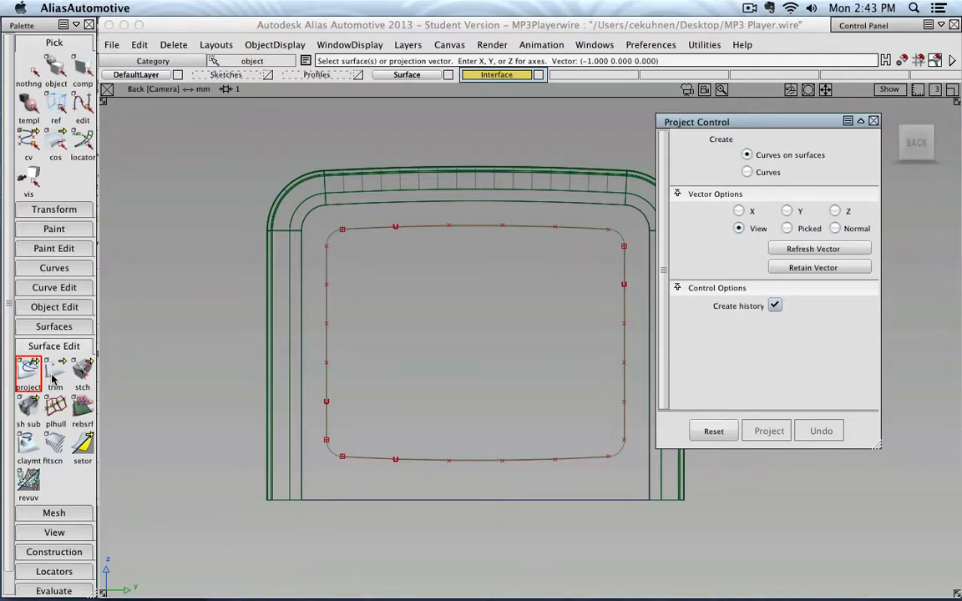
# Set the Project tool to create curves on surfaces along the View vector, keeping history creation on
pyautogui.click(747, 172)
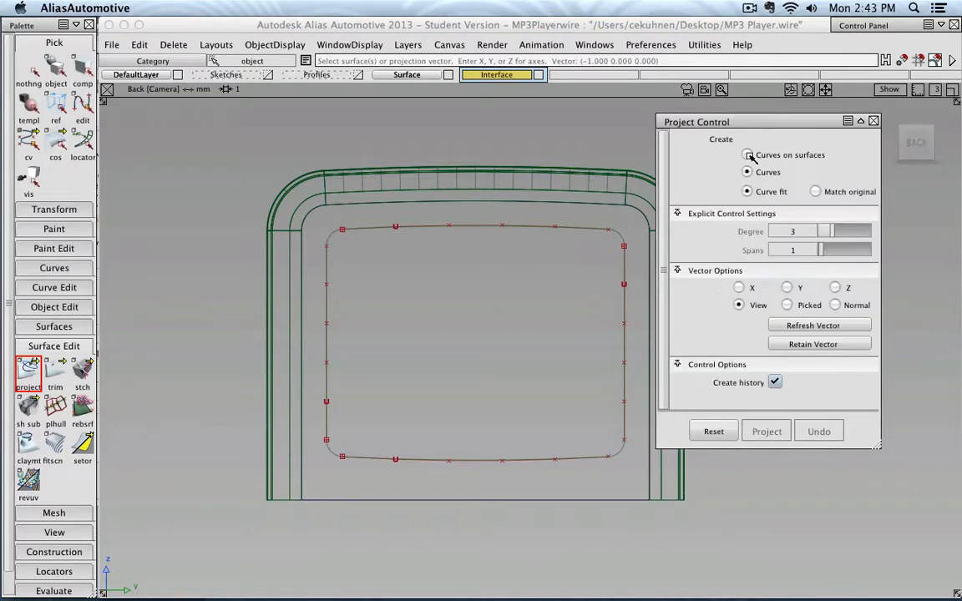
pyautogui.click(748, 155)
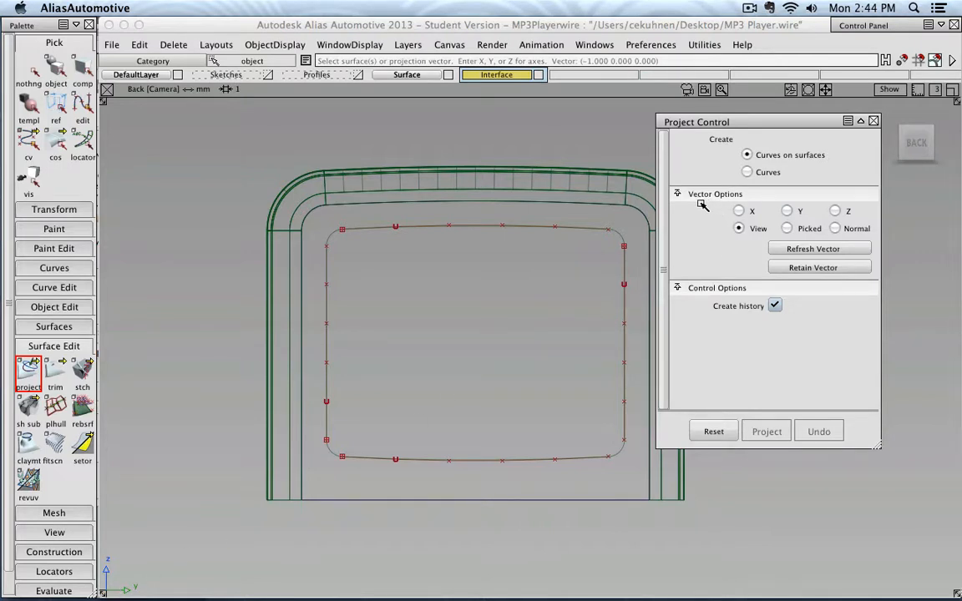
pyautogui.click(739, 210)
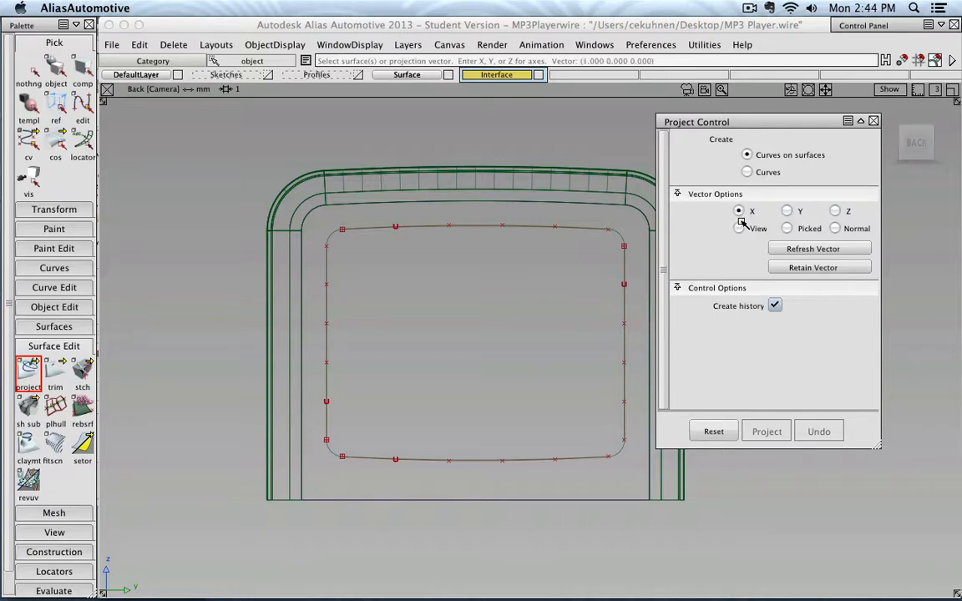
pyautogui.click(739, 228)
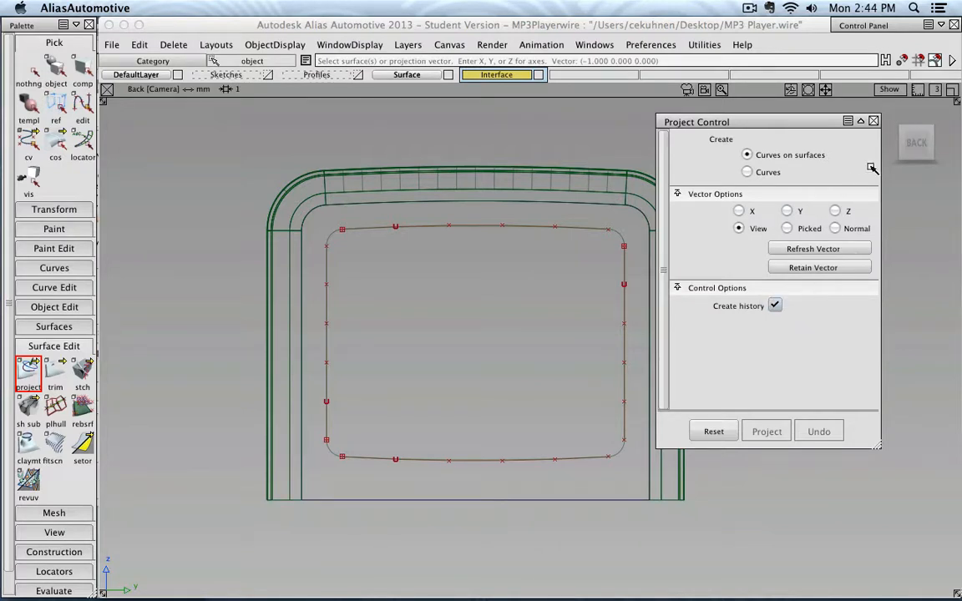
pyautogui.click(874, 122)
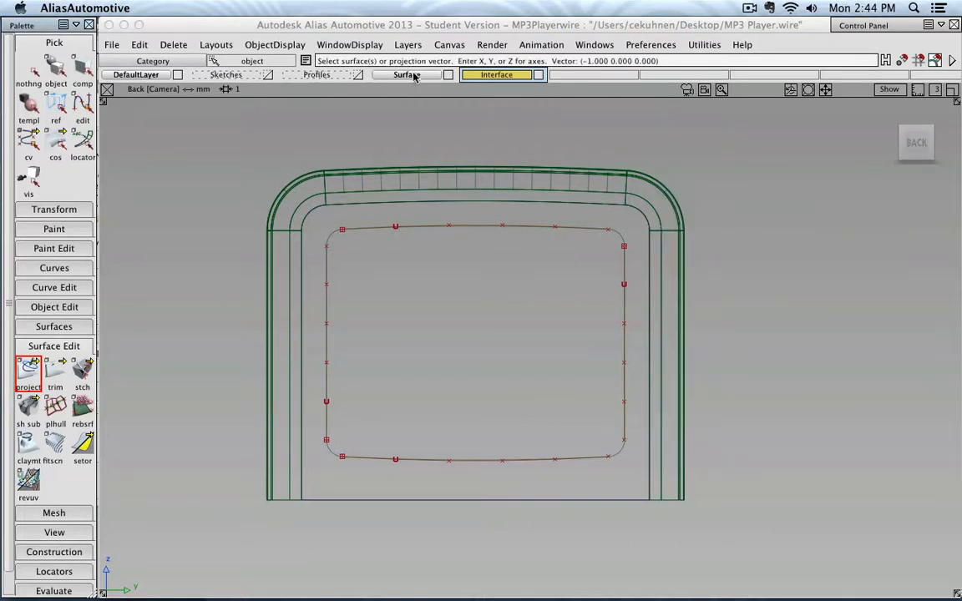
# Choose the front face surface as the projection target and the whole rounded rectangular outline as the projecting curves
pyautogui.click(344, 500)
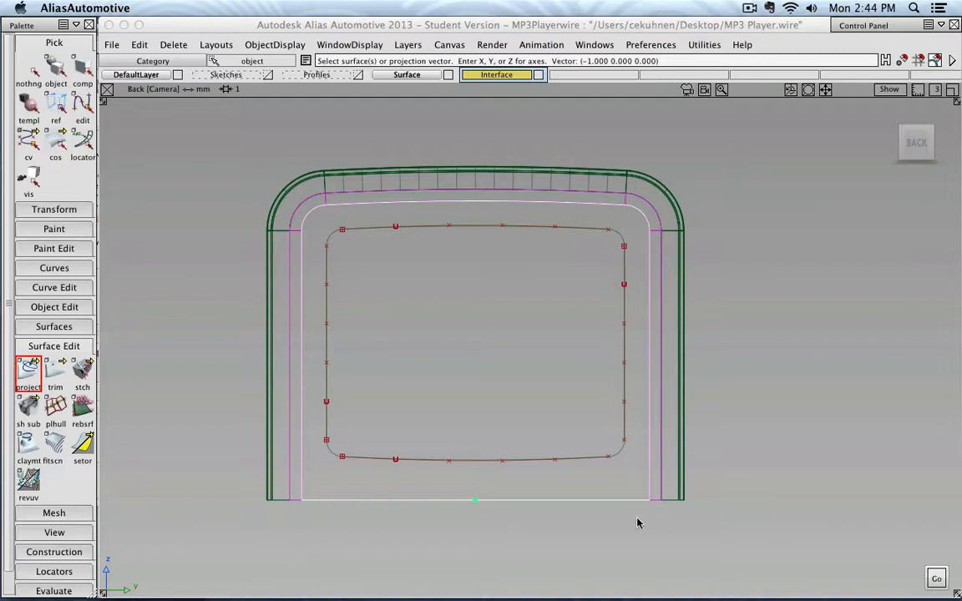
pyautogui.click(939, 577)
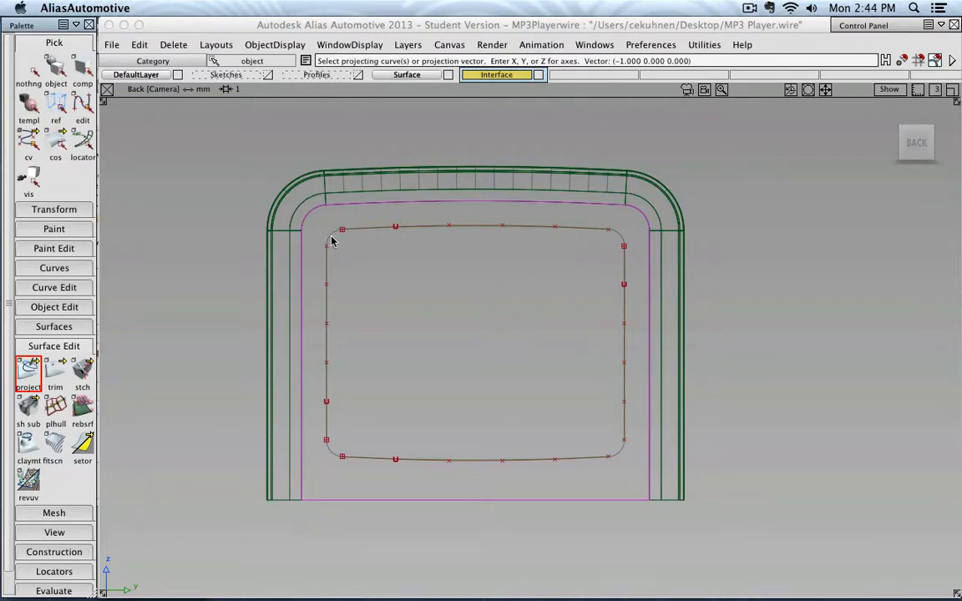
pyautogui.click(368, 231)
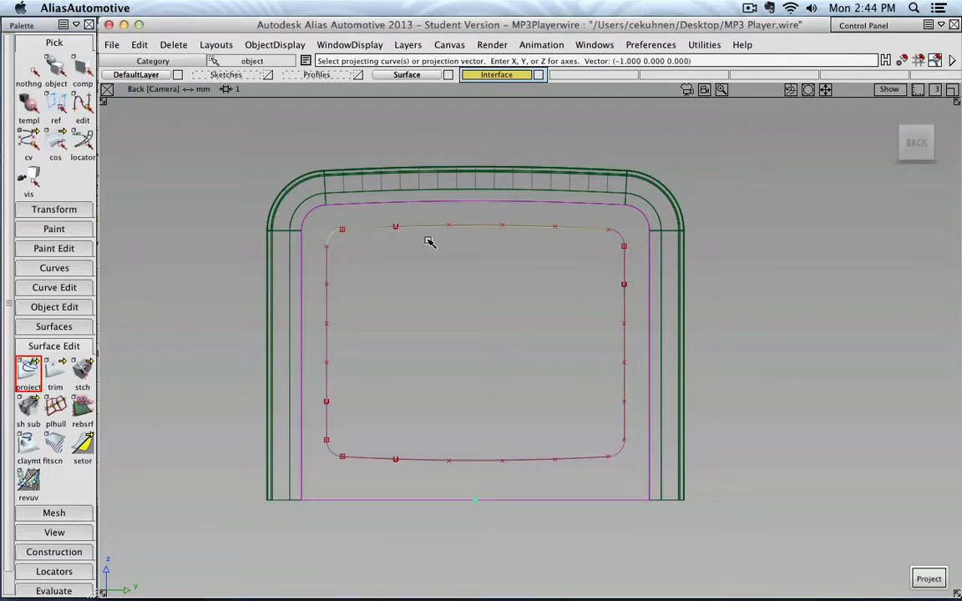
pyautogui.click(624, 267)
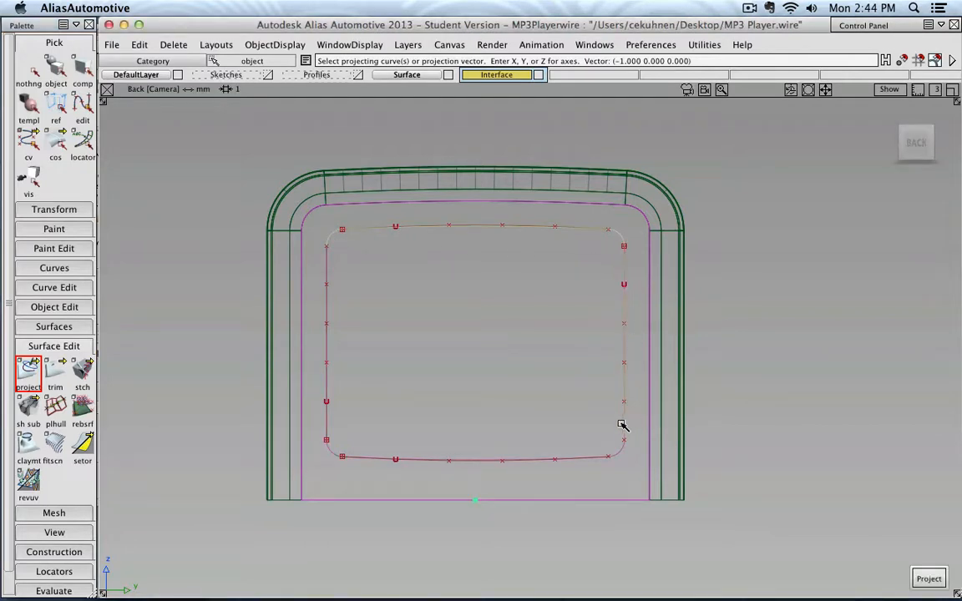
pyautogui.click(551, 459)
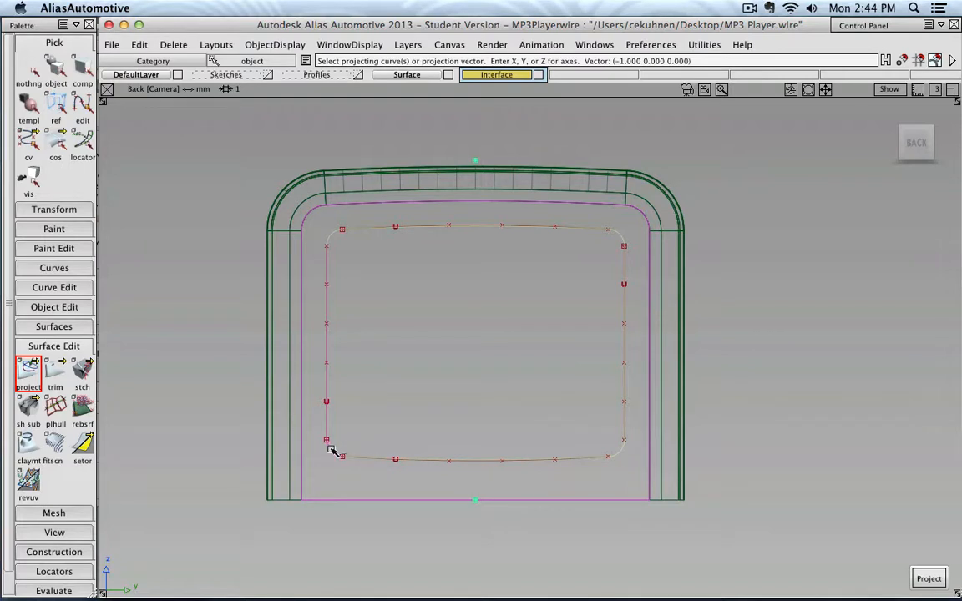
pyautogui.click(328, 421)
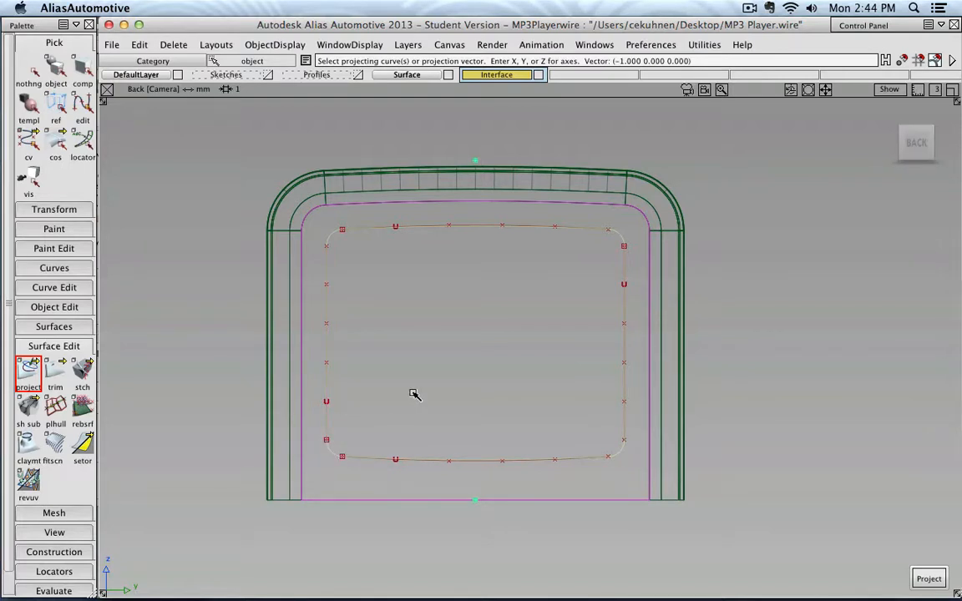
# Project the chosen outline curves onto the front surface from the Back view
pyautogui.moveTo(915, 143)
pyautogui.click(902, 142)
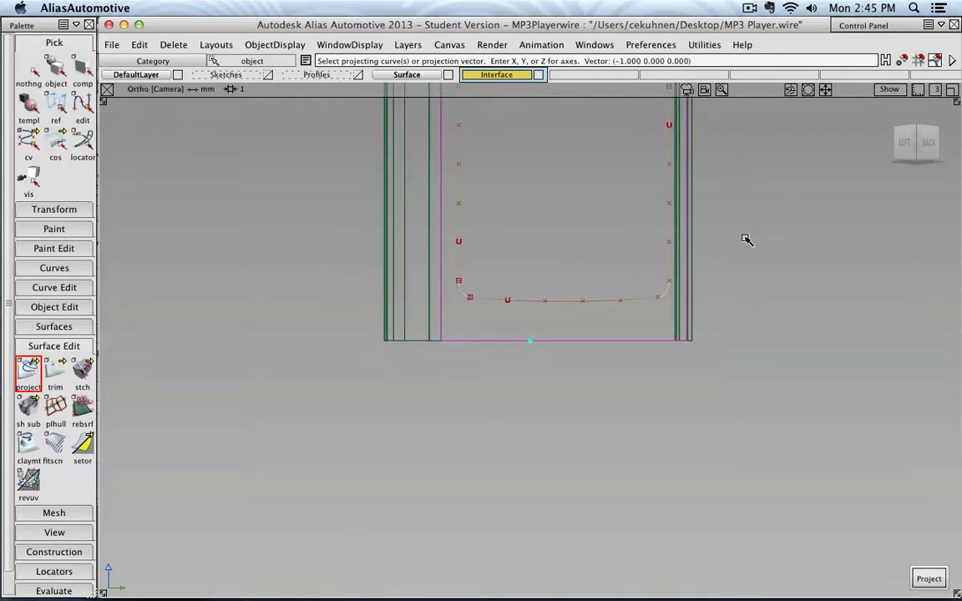
pyautogui.keyDown('alt'); pyautogui.keyDown('shift'); pyautogui.moveTo(745, 225); pyautogui.dragTo(723, 412, button='middle'); pyautogui.keyUp('shift'); pyautogui.keyUp('alt')
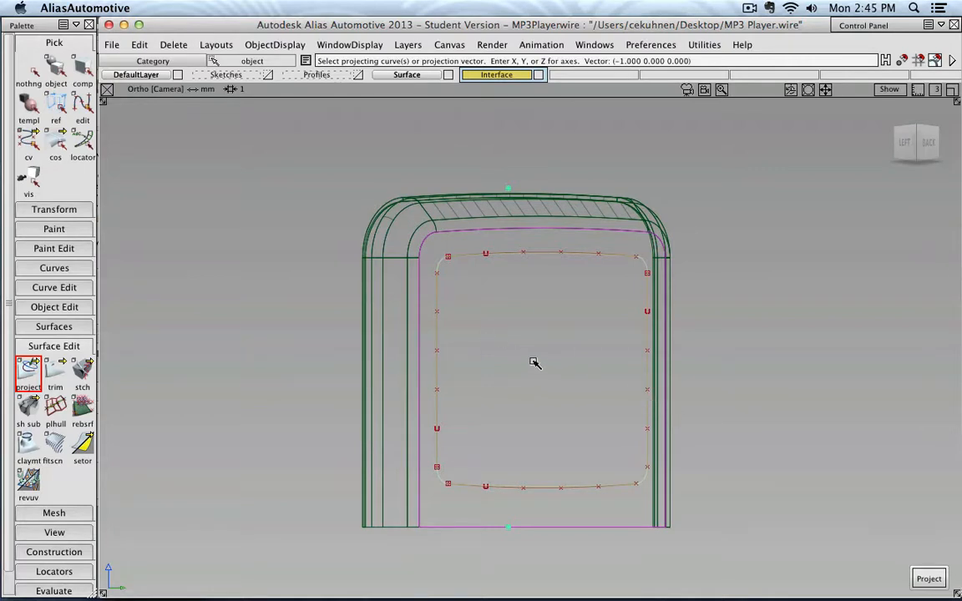
pyautogui.click(928, 144)
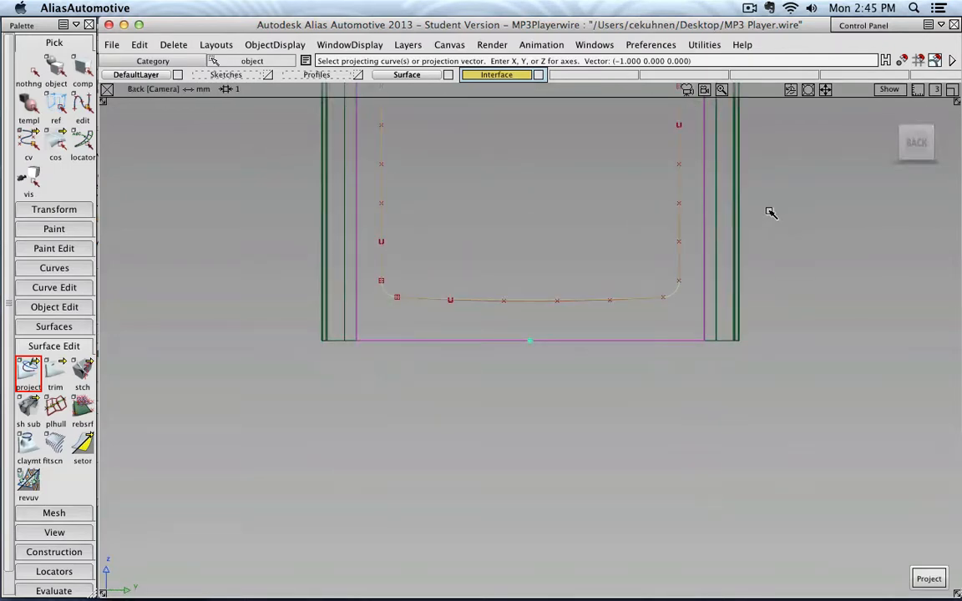
pyautogui.keyDown('alt'); pyautogui.keyDown('shift'); pyautogui.moveTo(781, 186); pyautogui.dragTo(714, 353, button='middle'); pyautogui.keyUp('shift'); pyautogui.keyUp('alt')
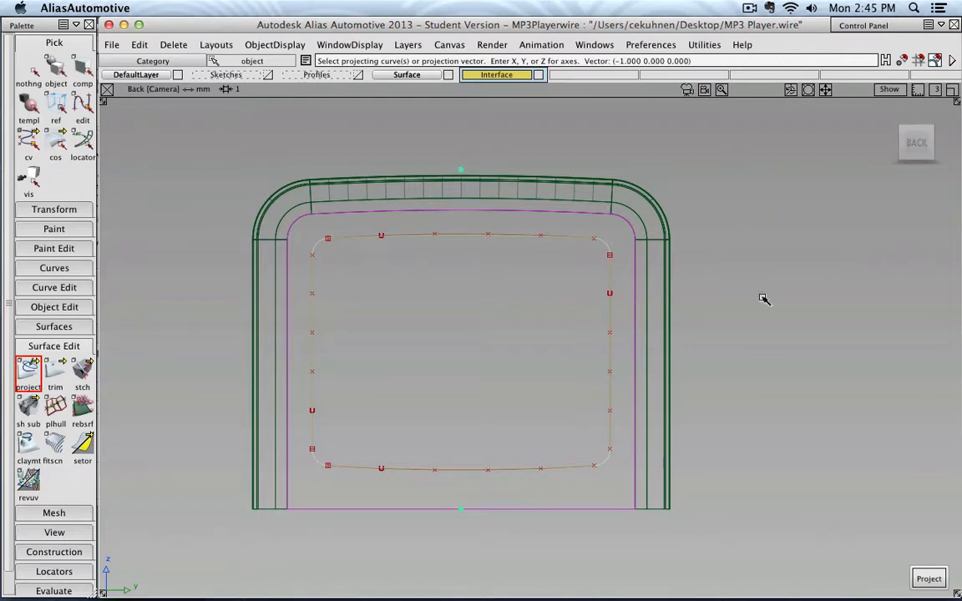
pyautogui.click(935, 578)
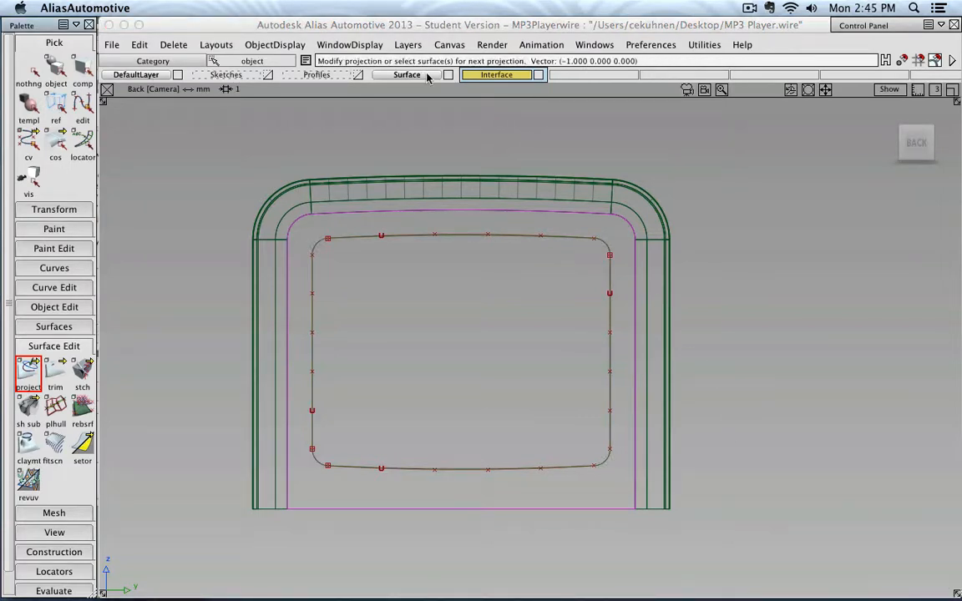
# Make Surface the active layer and hide the Interface layer
pyautogui.click(384, 73)
pyautogui.click(538, 75)
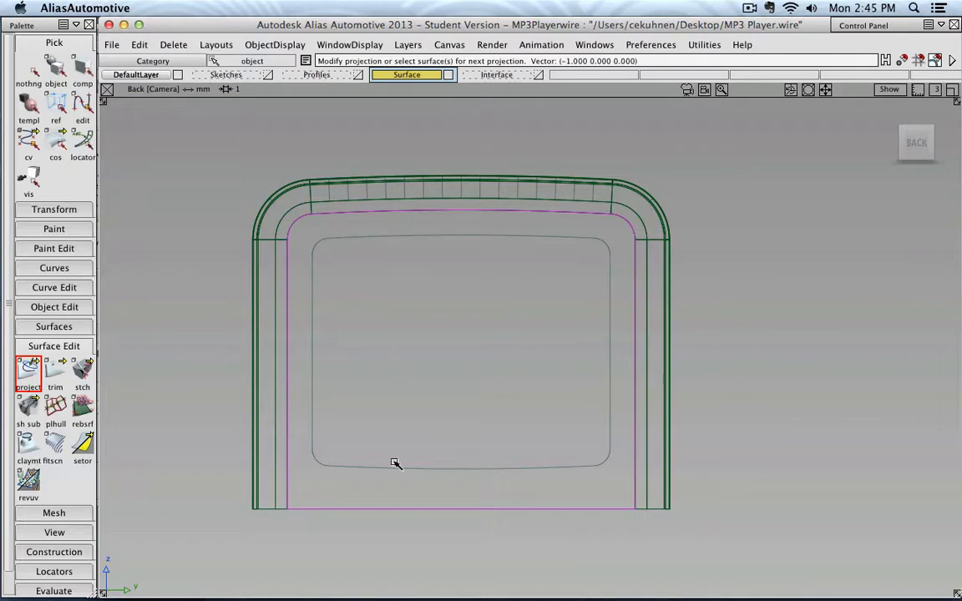
# Test picking the front surface as an object and its projected outline as curves on surface, leaving nothing selected
pyautogui.click(55, 68)
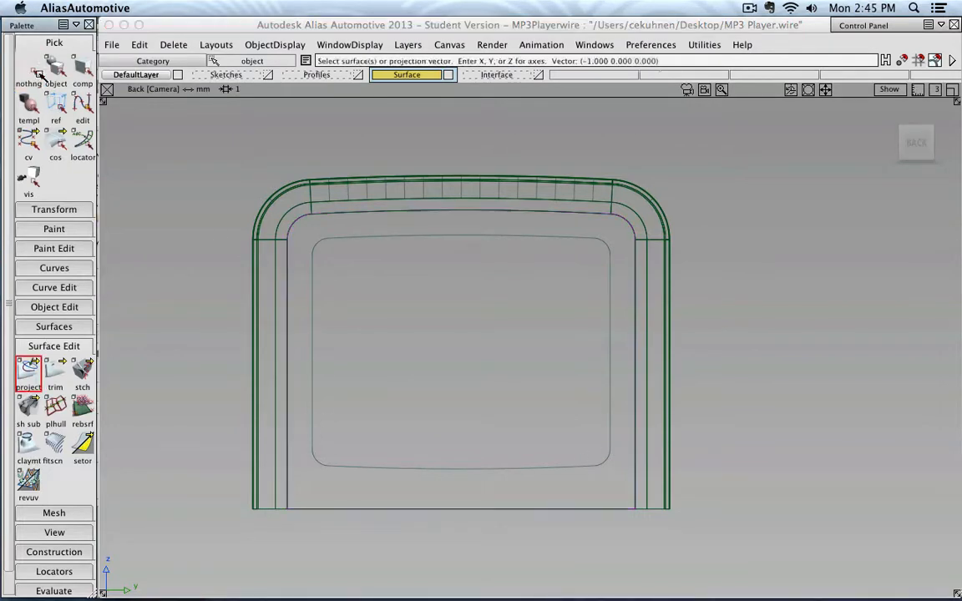
pyautogui.click(339, 241)
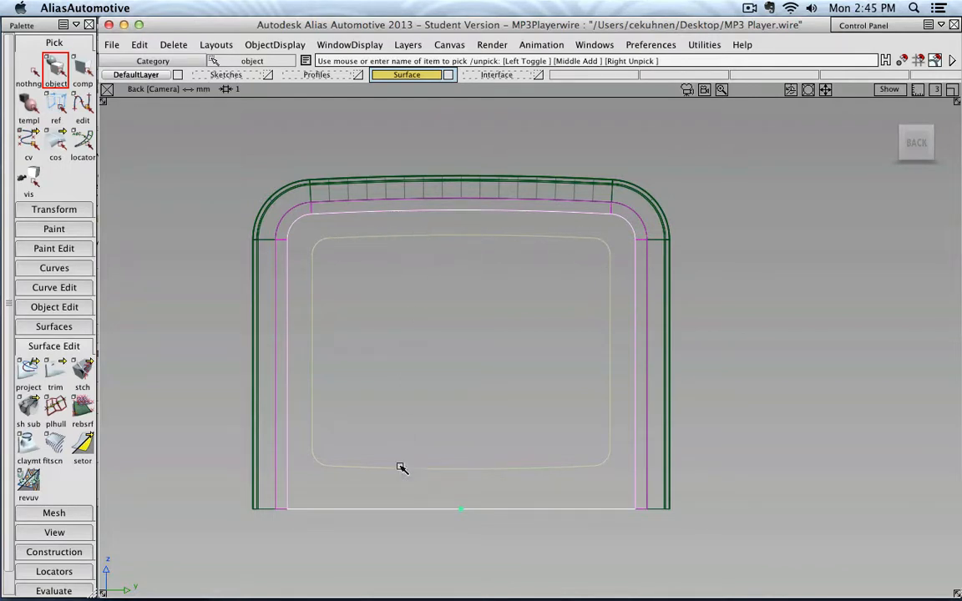
pyautogui.click(55, 140)
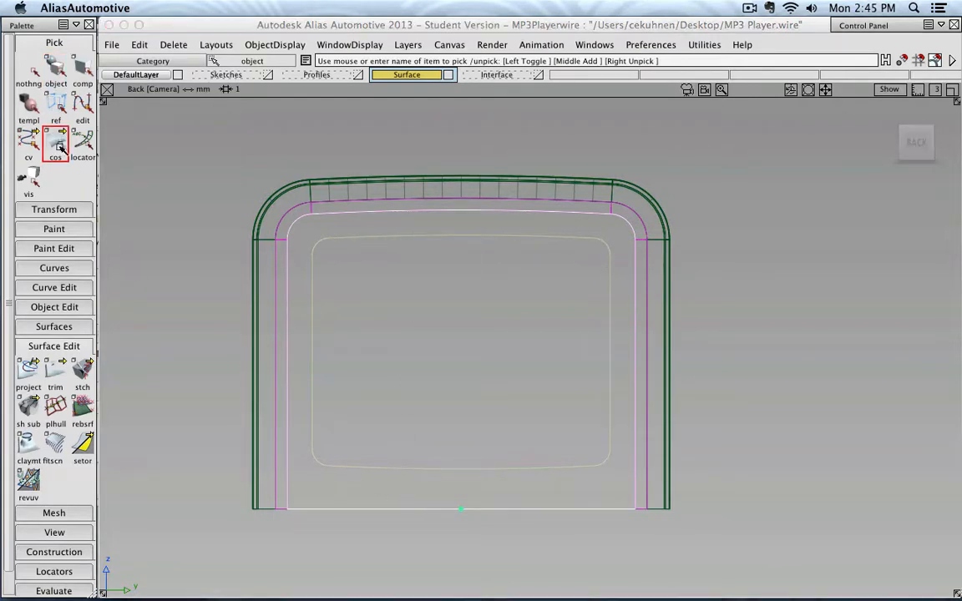
pyautogui.click(363, 246)
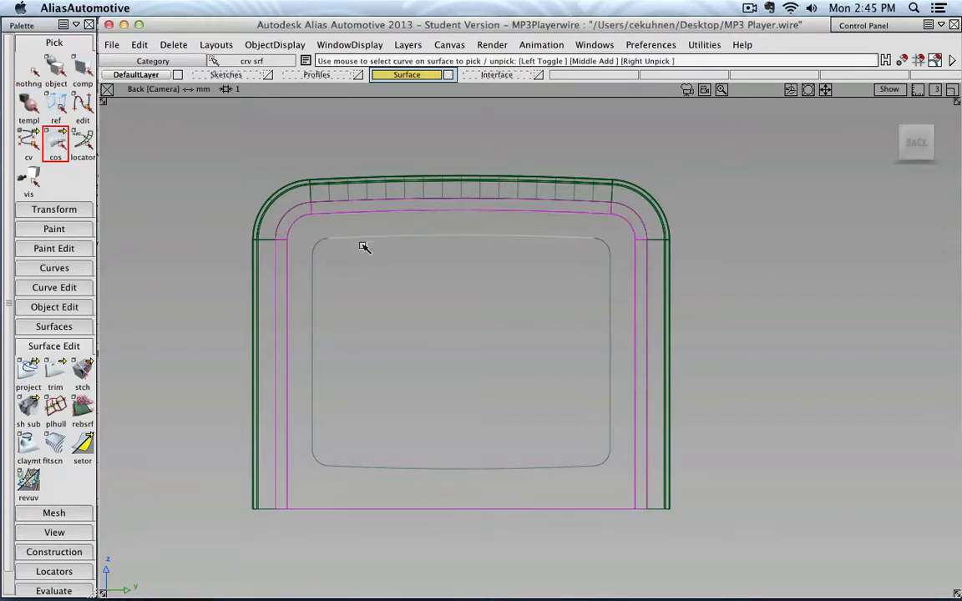
pyautogui.click(312, 278)
pyautogui.click(30, 67)
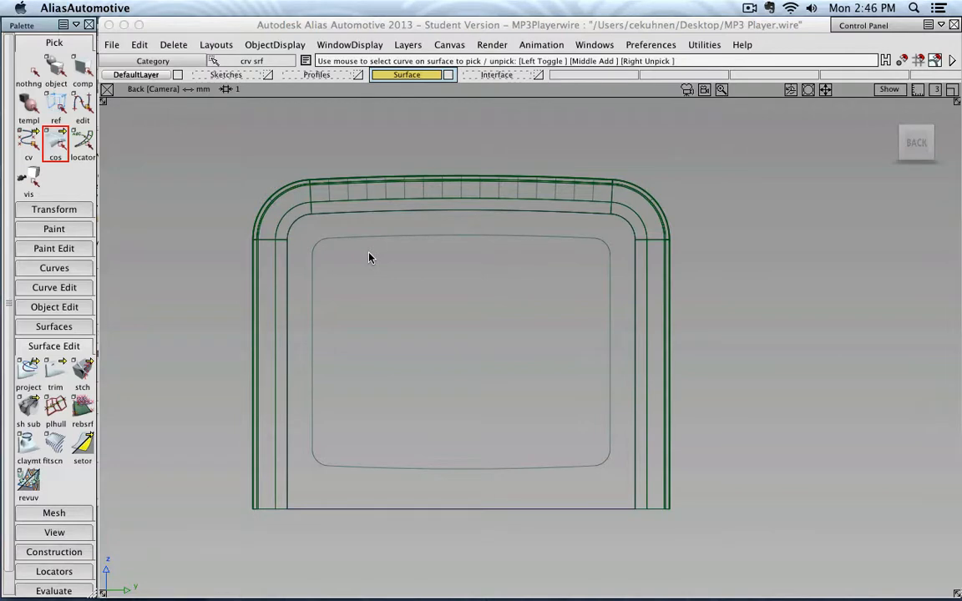
# Show the model in a three-quarter orthographic view from the left and back with hardware shading turned on
pyautogui.click(904, 131)
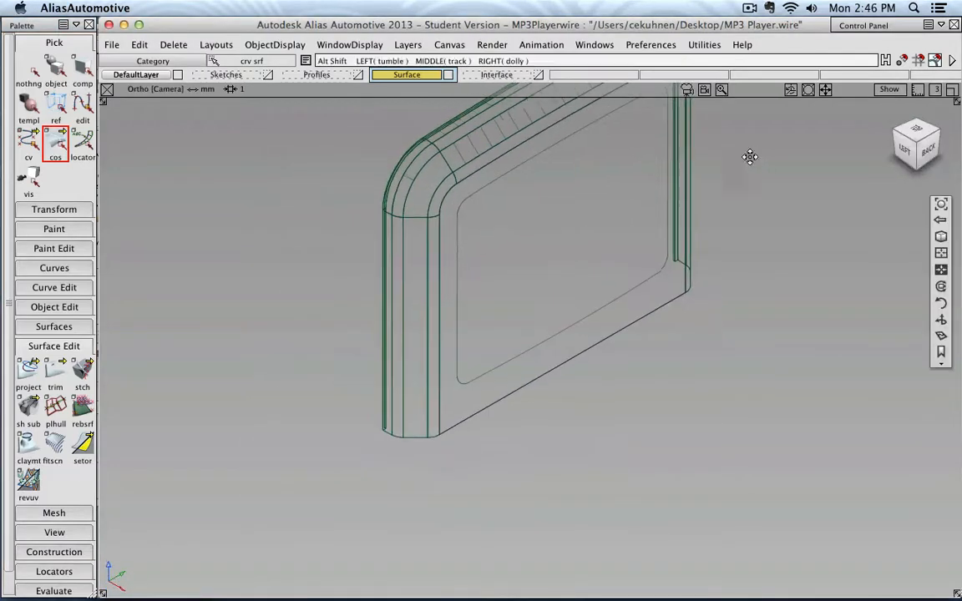
pyautogui.keyDown('alt'); pyautogui.keyDown('shift'); pyautogui.moveTo(750, 157); pyautogui.dragTo(675, 257, button='middle'); pyautogui.keyUp('shift'); pyautogui.keyUp('alt')
pyautogui.keyDown('ctrl'); pyautogui.keyDown('shift'); pyautogui.rightClick(638, 247); pyautogui.keyUp('shift'); pyautogui.keyUp('ctrl')
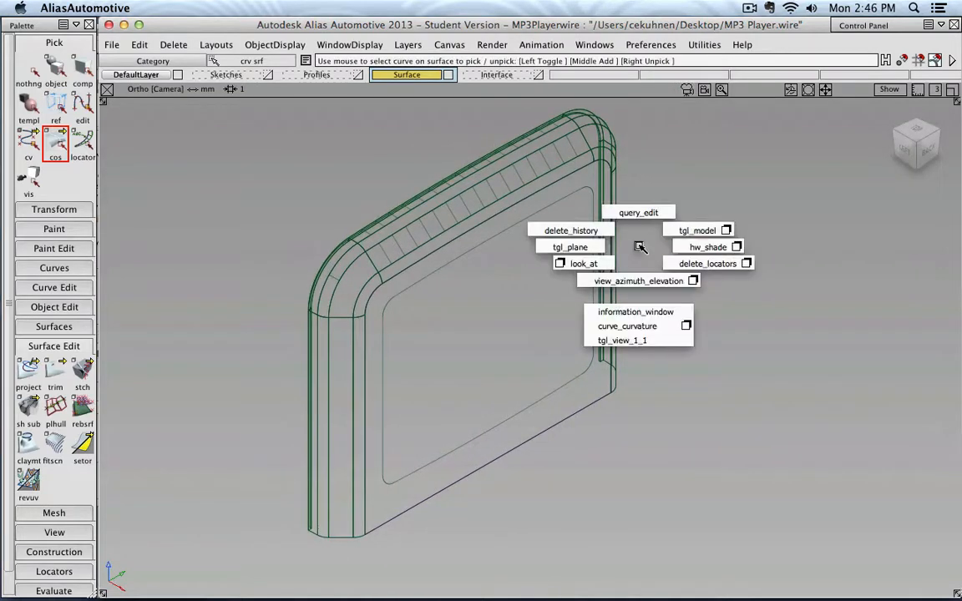
pyautogui.click(691, 246)
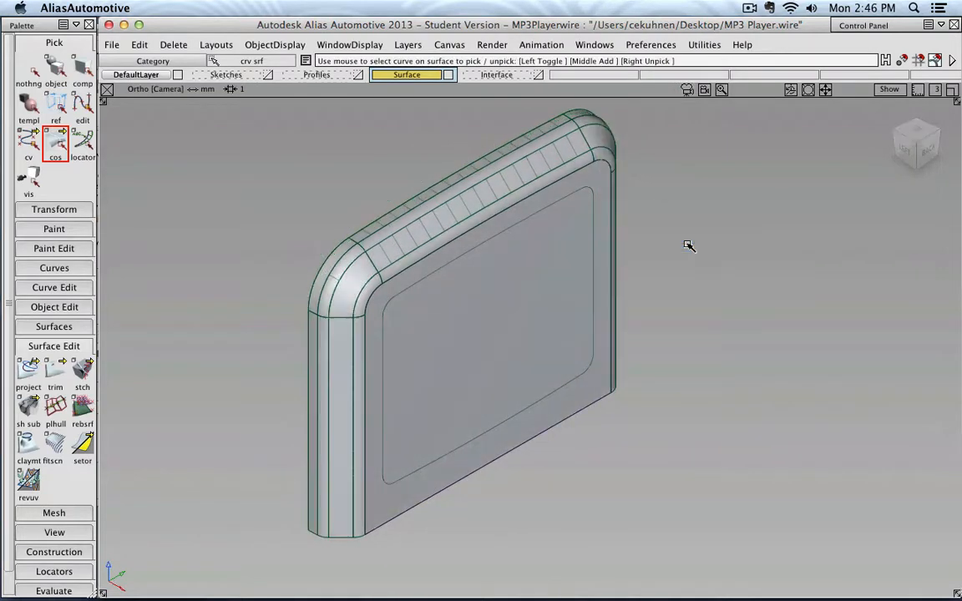
# Trim the front surface by discarding the region inside the projected screen outline, finishing with the object pick tool active
pyautogui.click(52, 377)
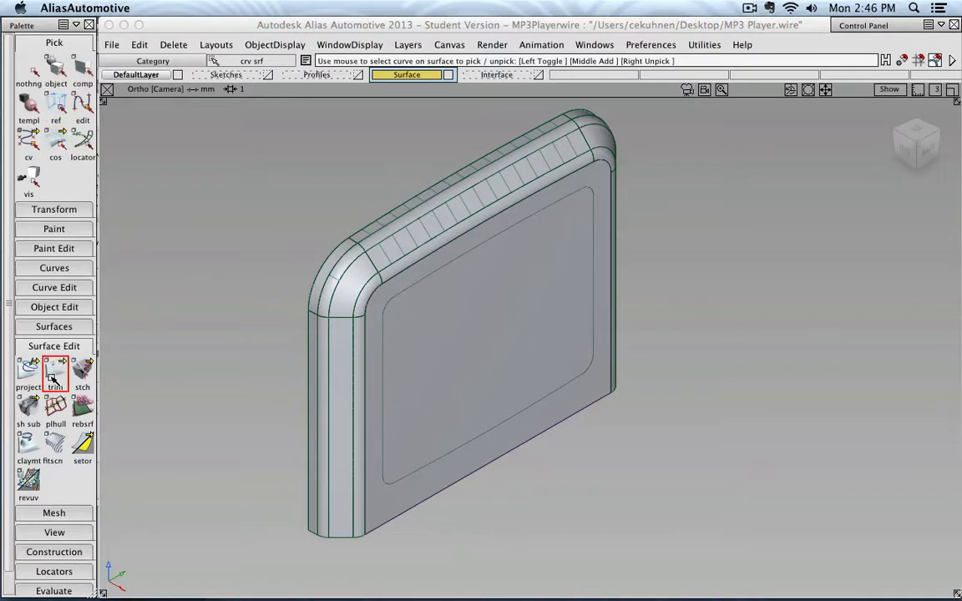
pyautogui.click(465, 325)
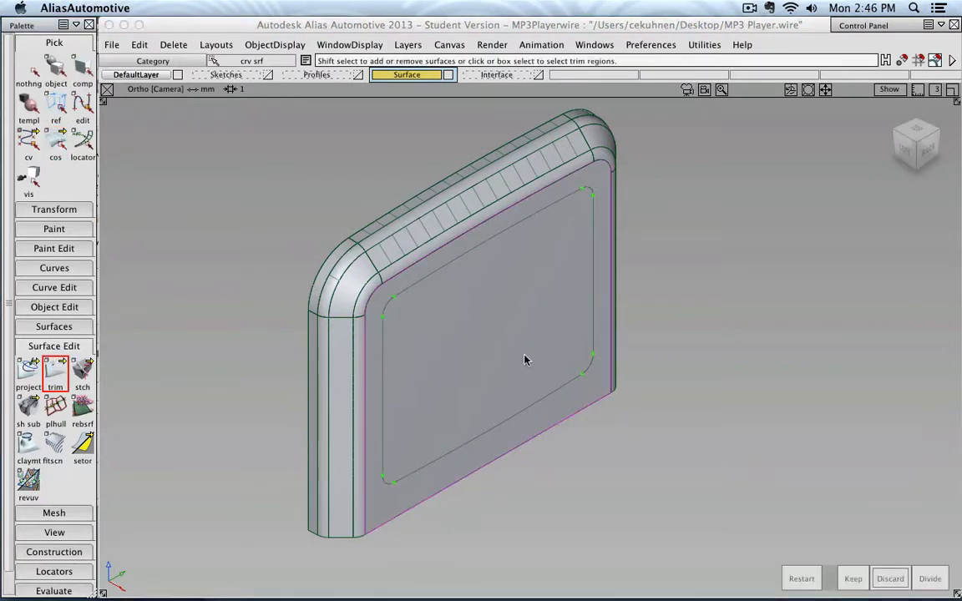
pyautogui.click(531, 301)
pyautogui.click(446, 361)
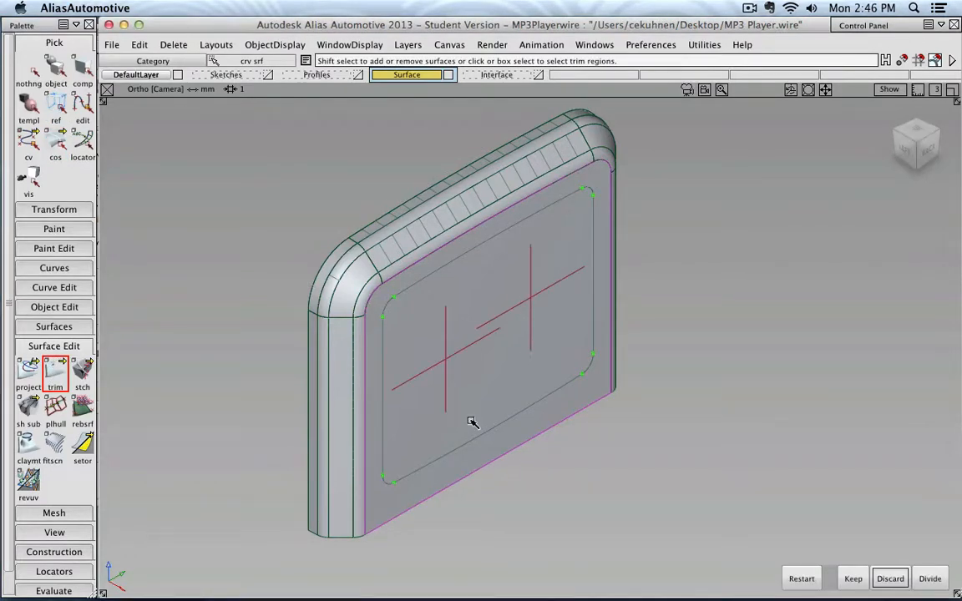
pyautogui.click(891, 579)
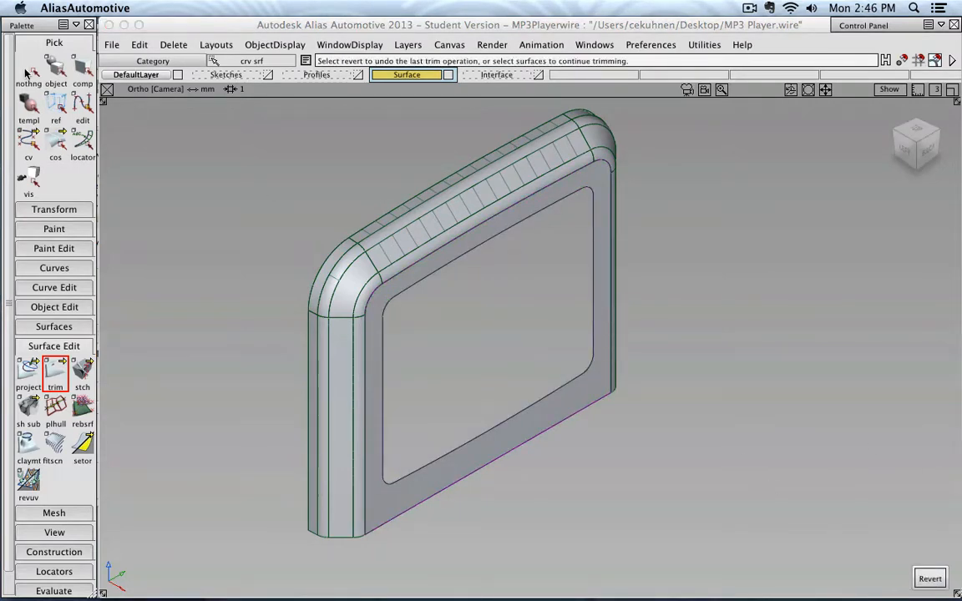
pyautogui.click(54, 70)
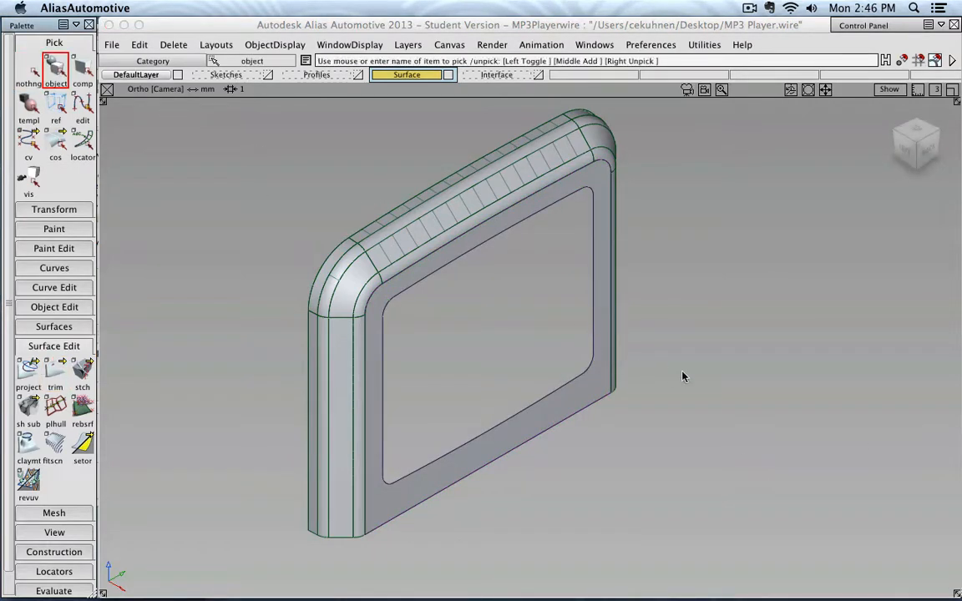